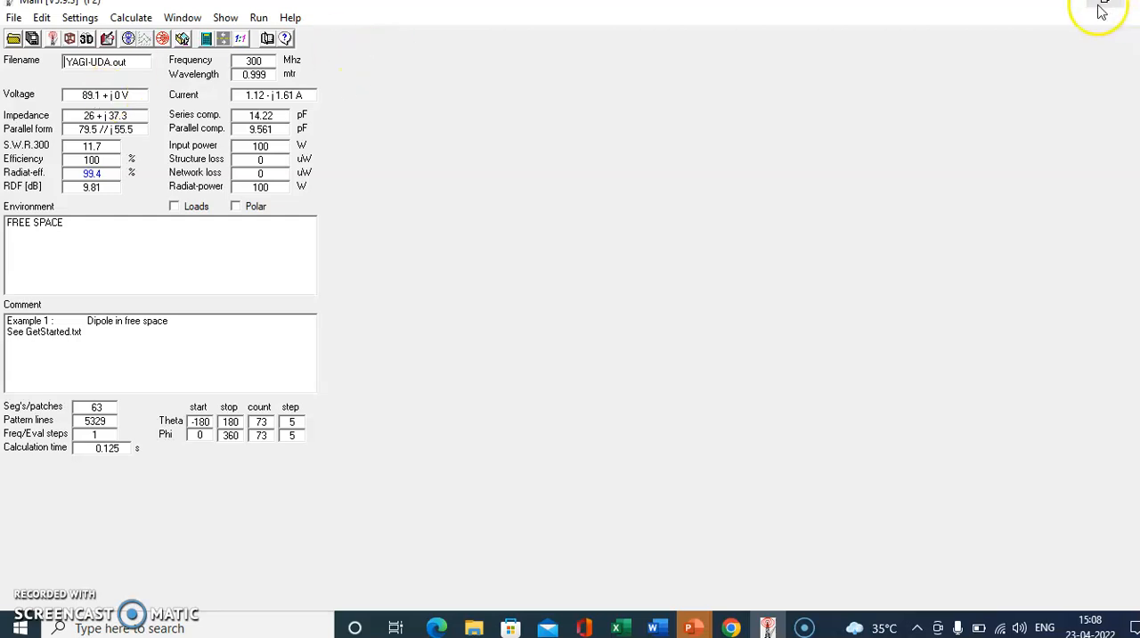
- Open the NEC input-file editor and review the wire geometry, voltage source and frequency/ground settings of the Yagi-Uda antenna
left_click(912, 131)
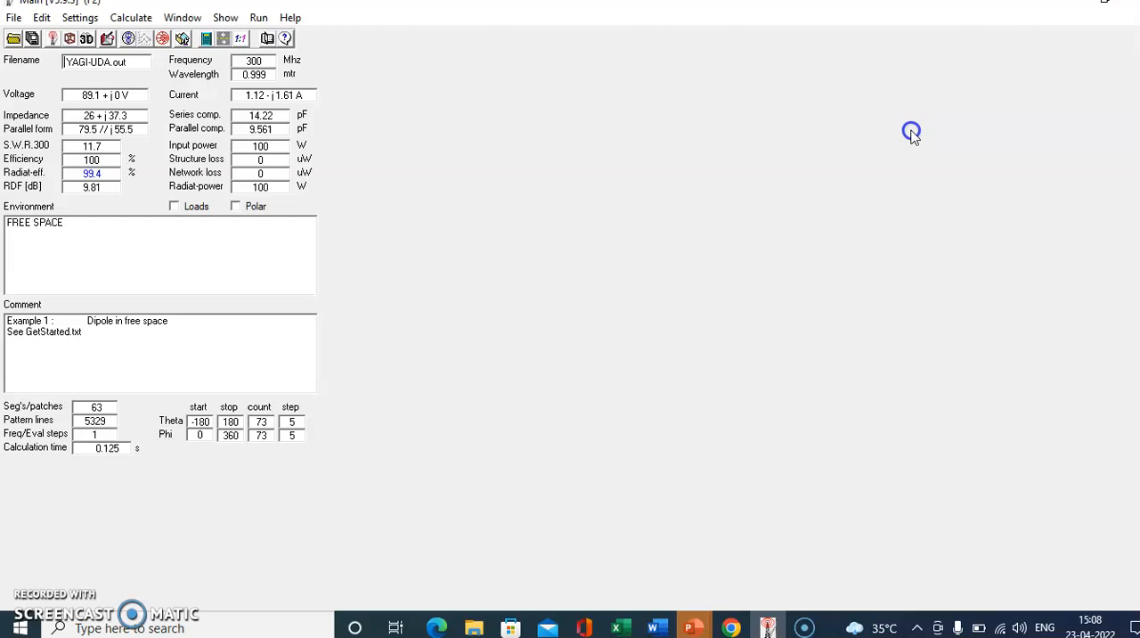
left_click(107, 41)
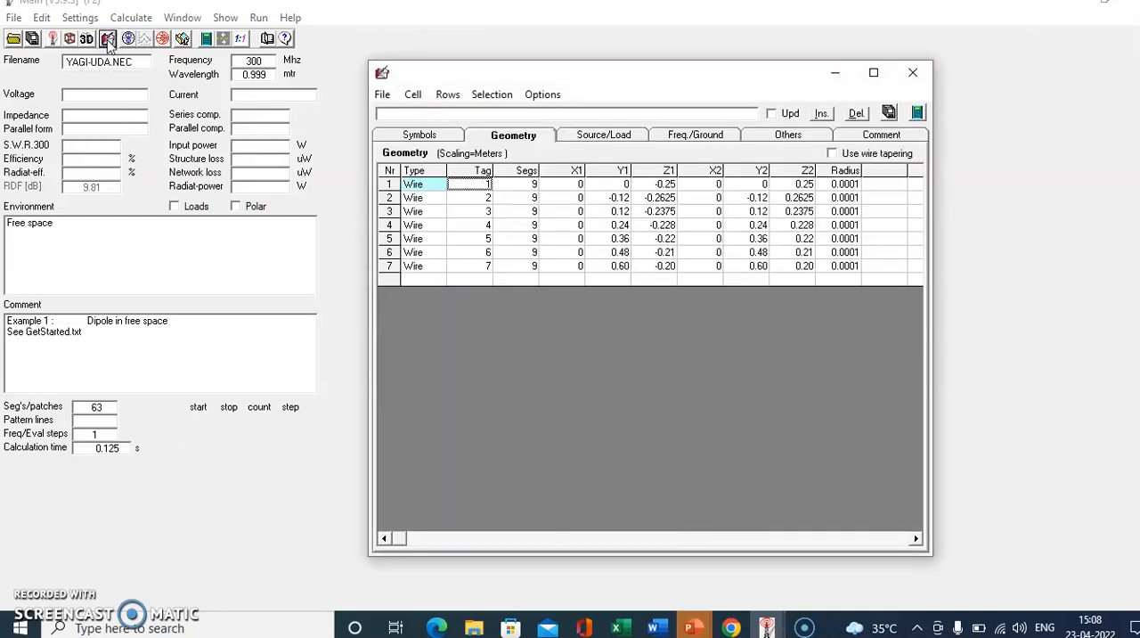
left_click(451, 62)
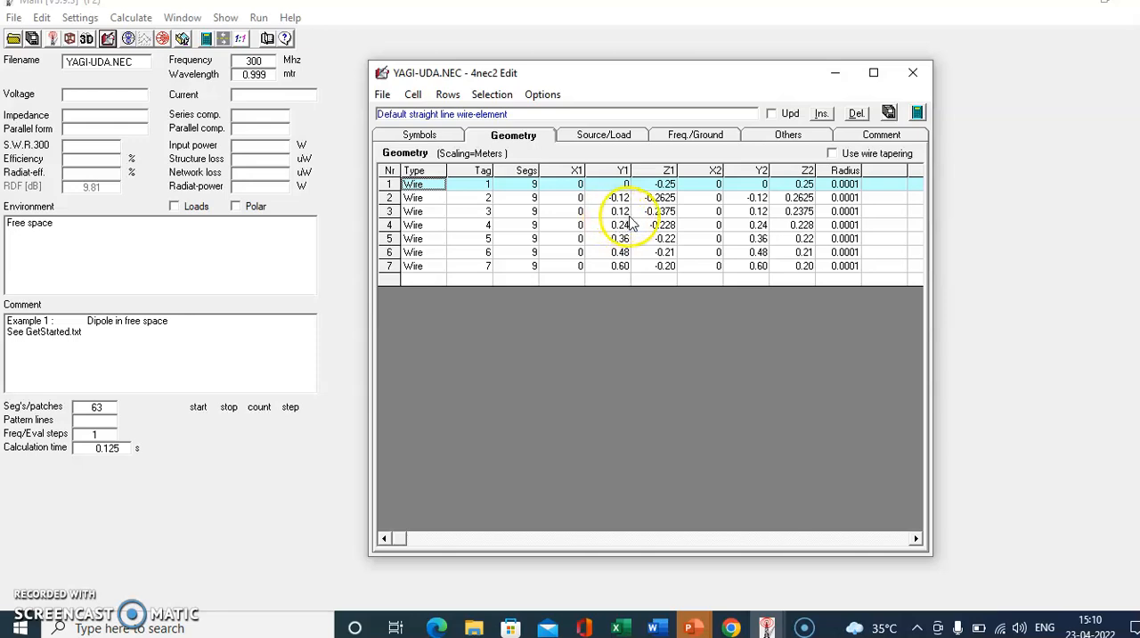
left_click(667, 216)
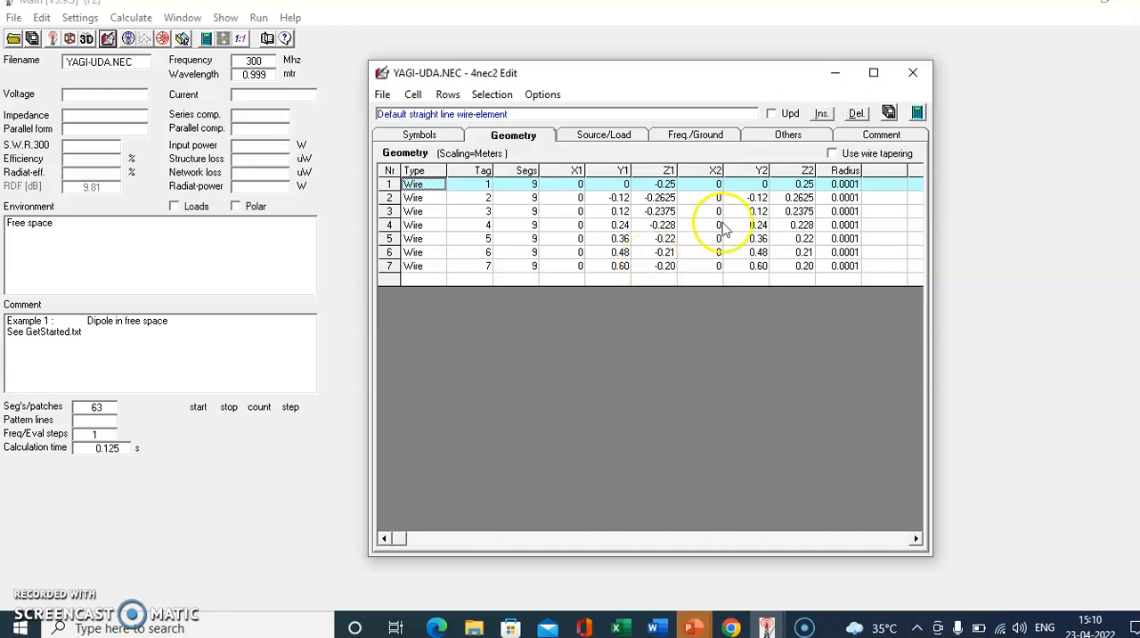
left_click(605, 138)
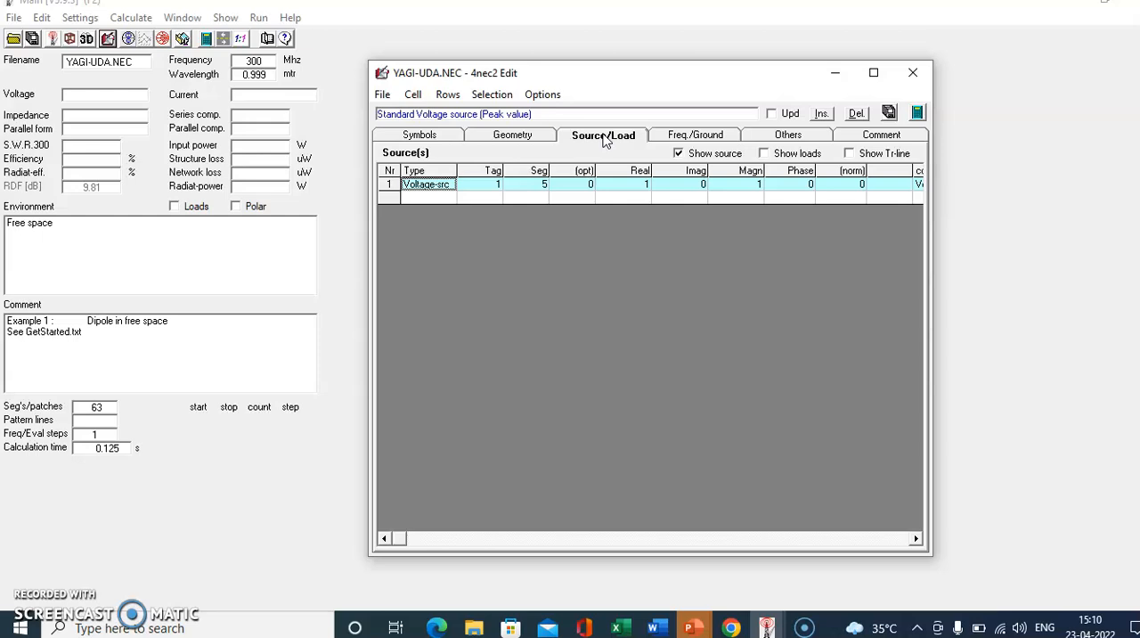
left_click(428, 189)
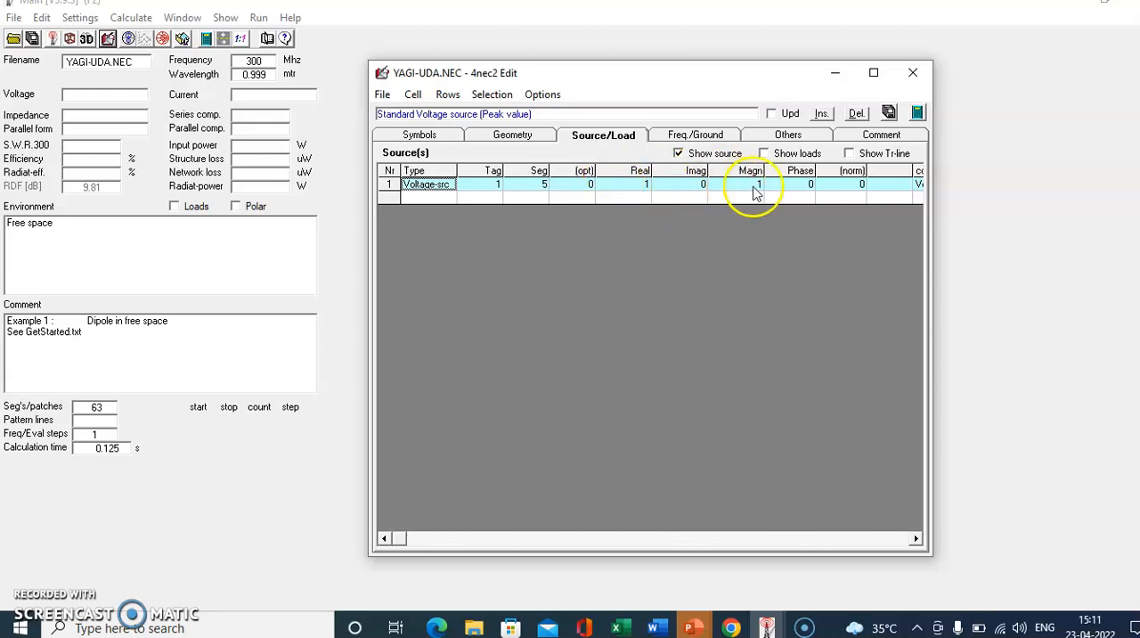
left_click(718, 138)
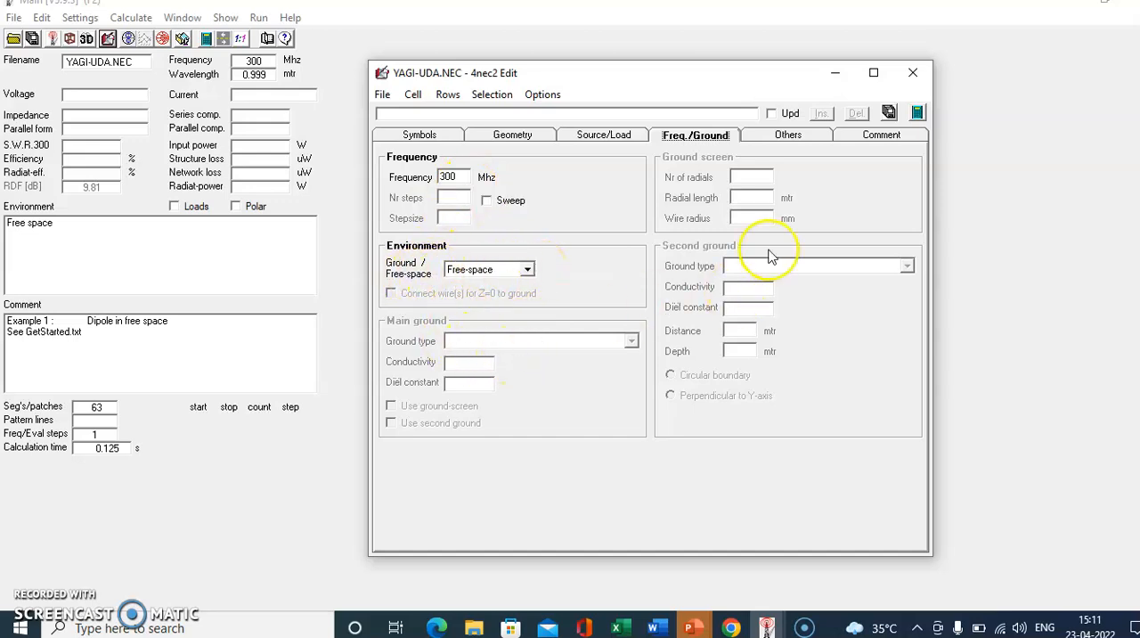
- Save the antenna input file and generate its full far-field pattern at 300 MHz with 5-degree resolution
left_click(889, 113)
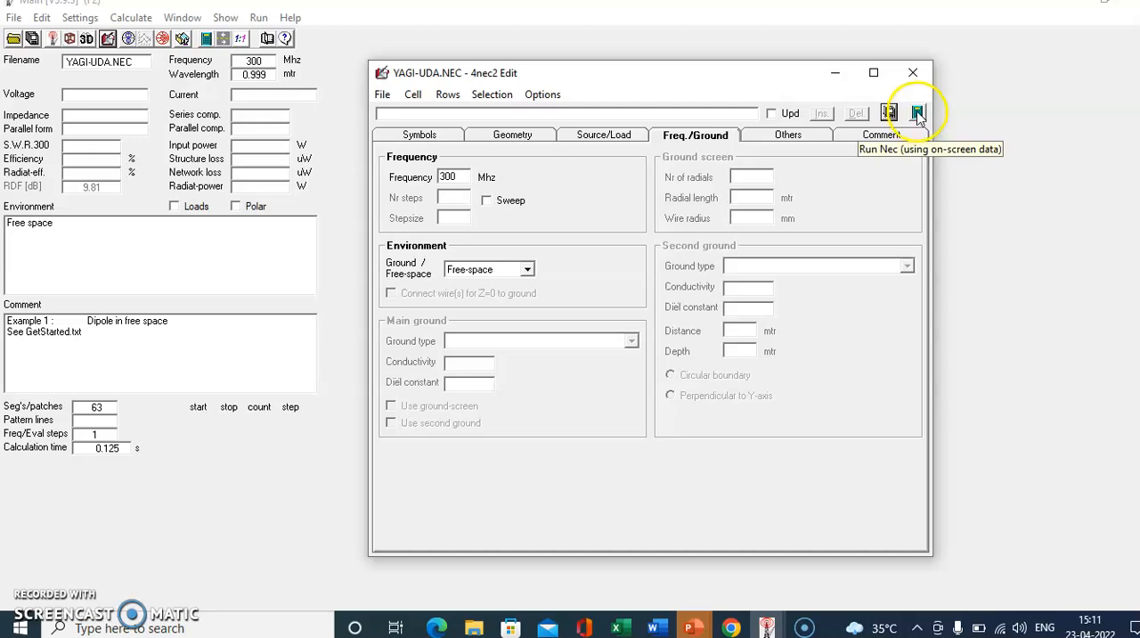
left_click(918, 113)
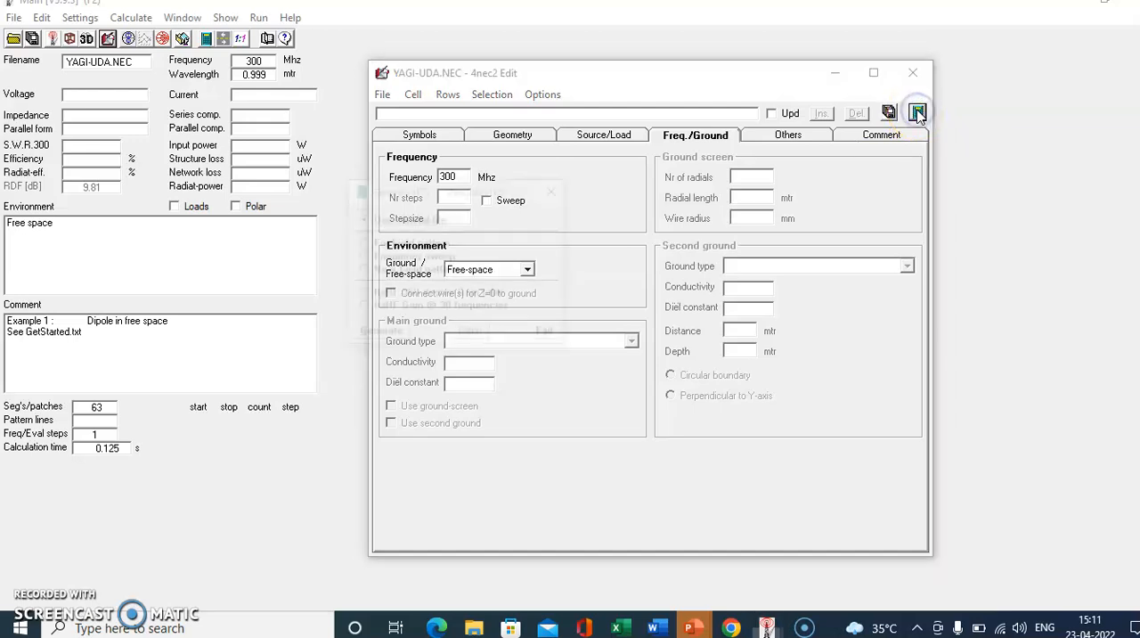
left_click(738, 177)
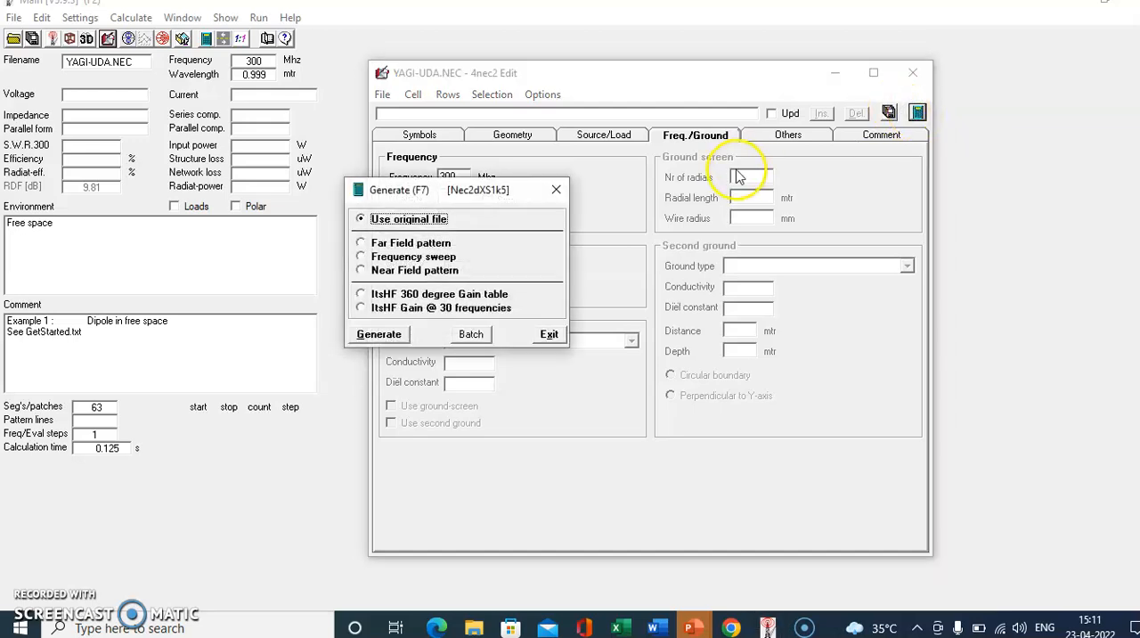
left_click(362, 248)
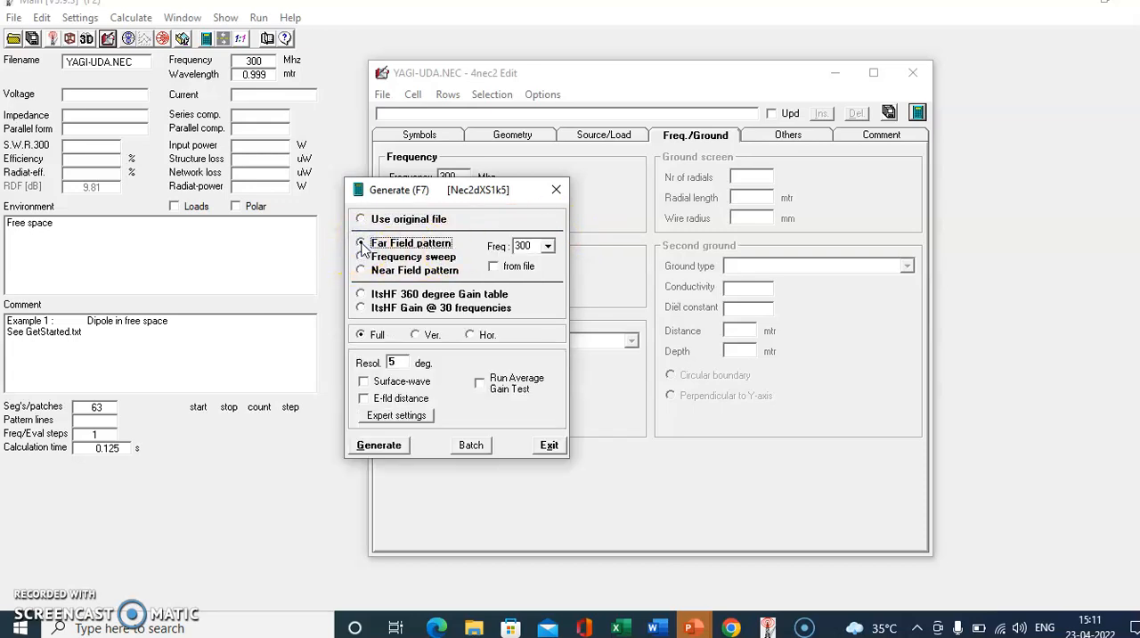
left_click(373, 448)
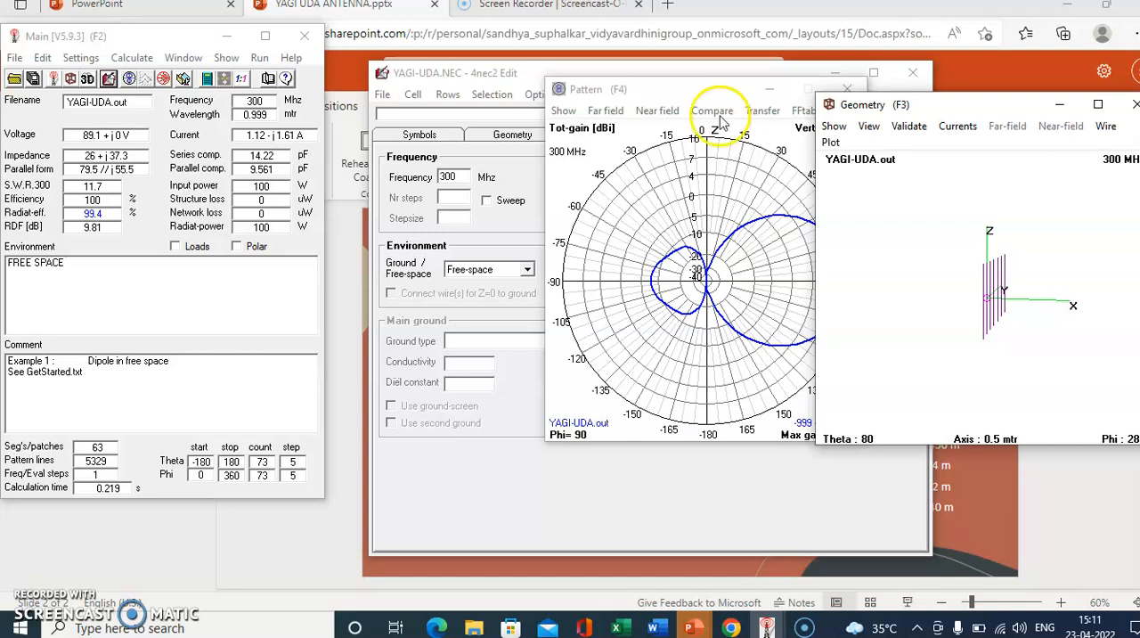
- Move the Pattern window clear of the Geometry window and close the Geometry window
left_click_drag(660, 90, 524, 130)
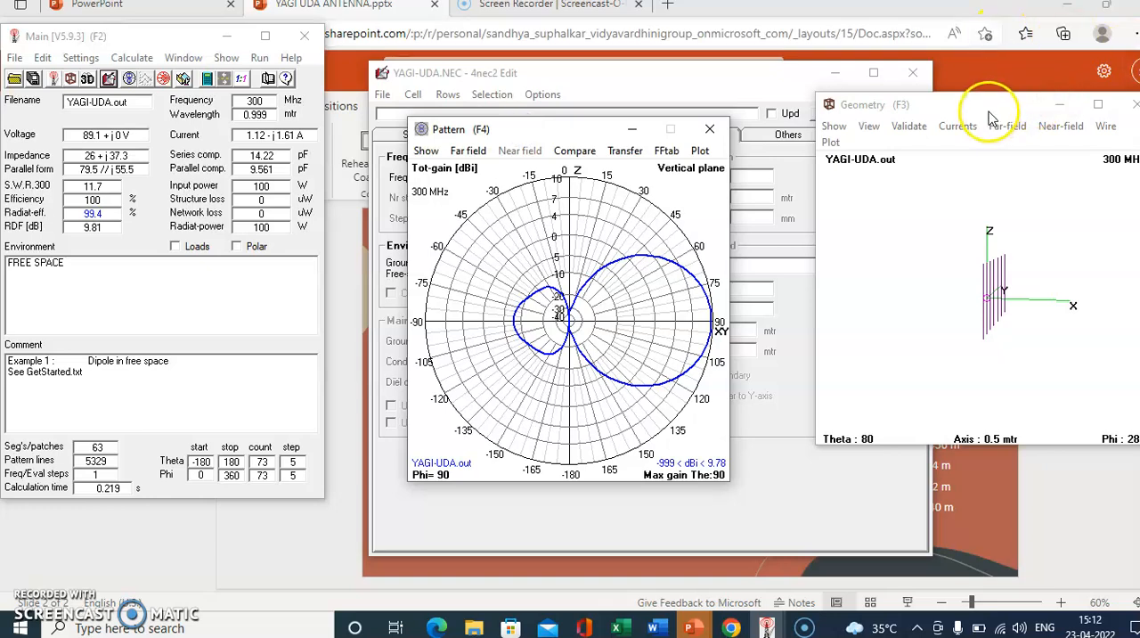
left_click(1131, 106)
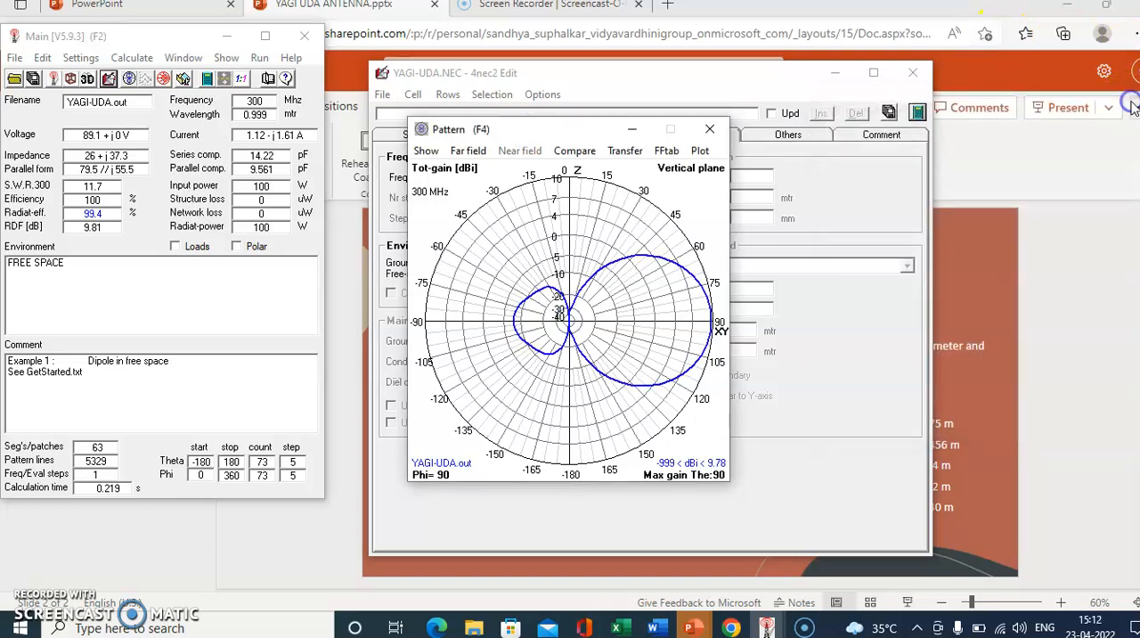
left_click(669, 134)
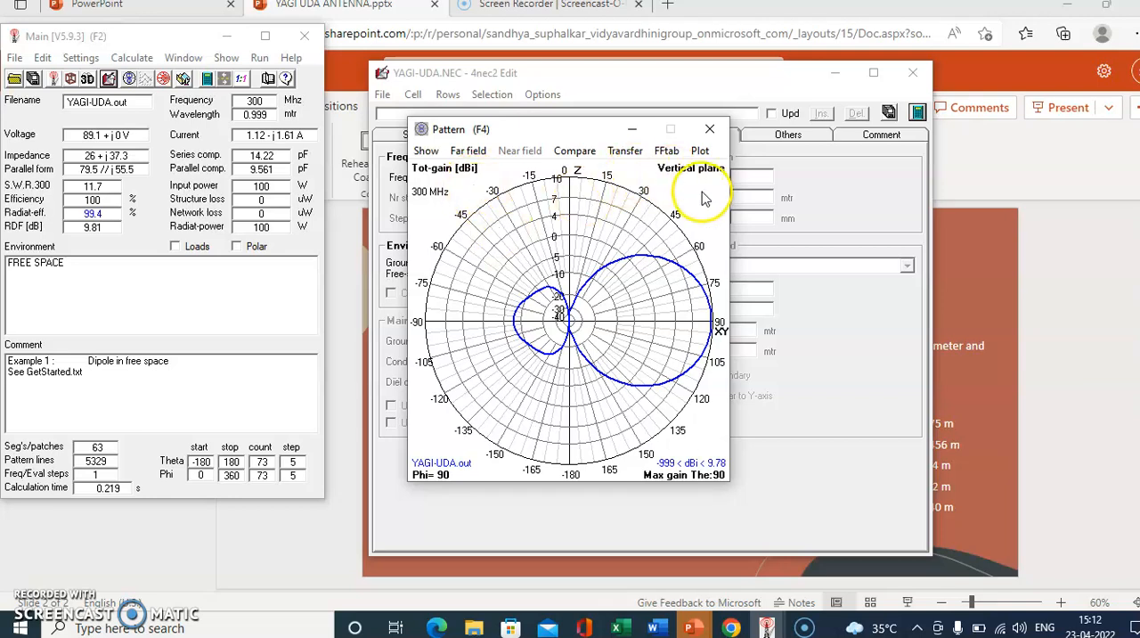
- Switch the far-field plot to the horizontal plane, then overlay the horizontal and vertical patterns together
left_click(469, 153)
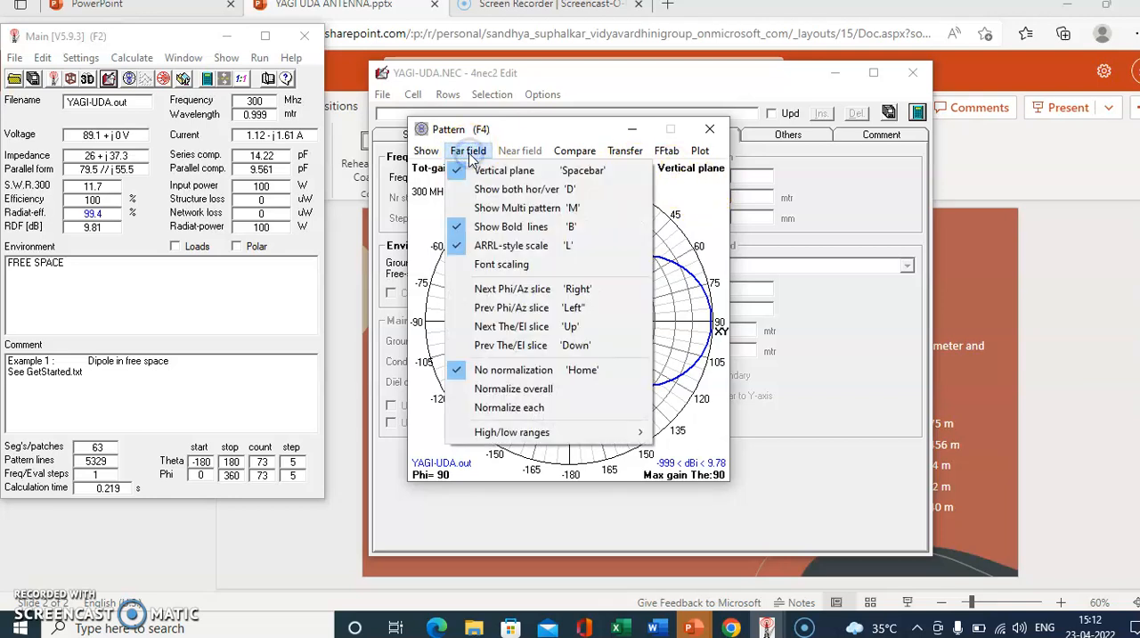
left_click(481, 172)
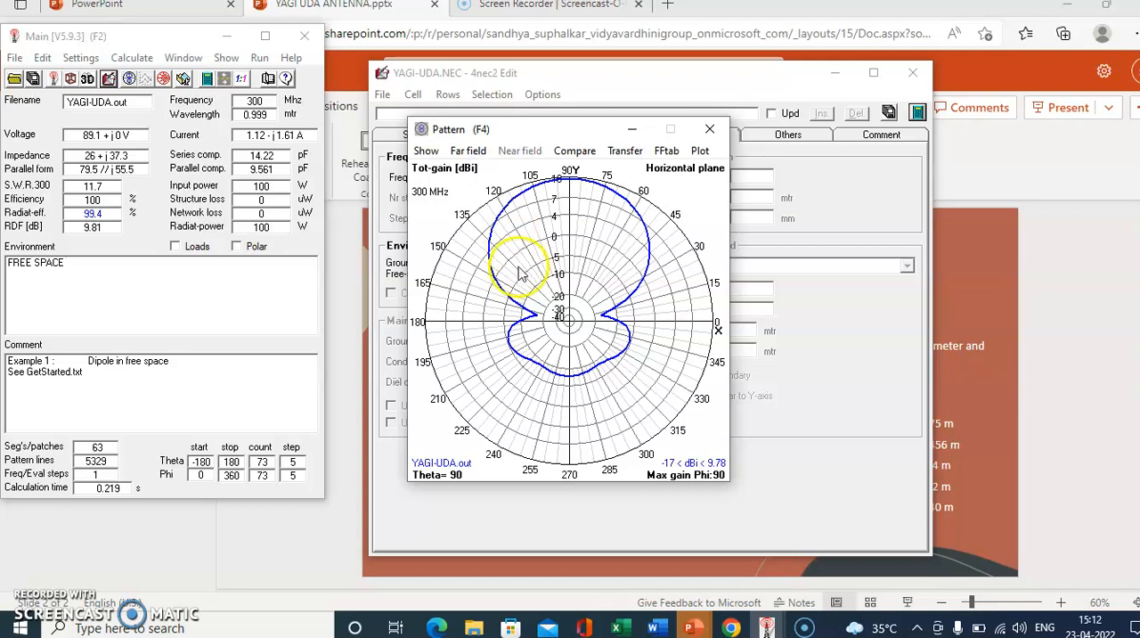
left_click(469, 151)
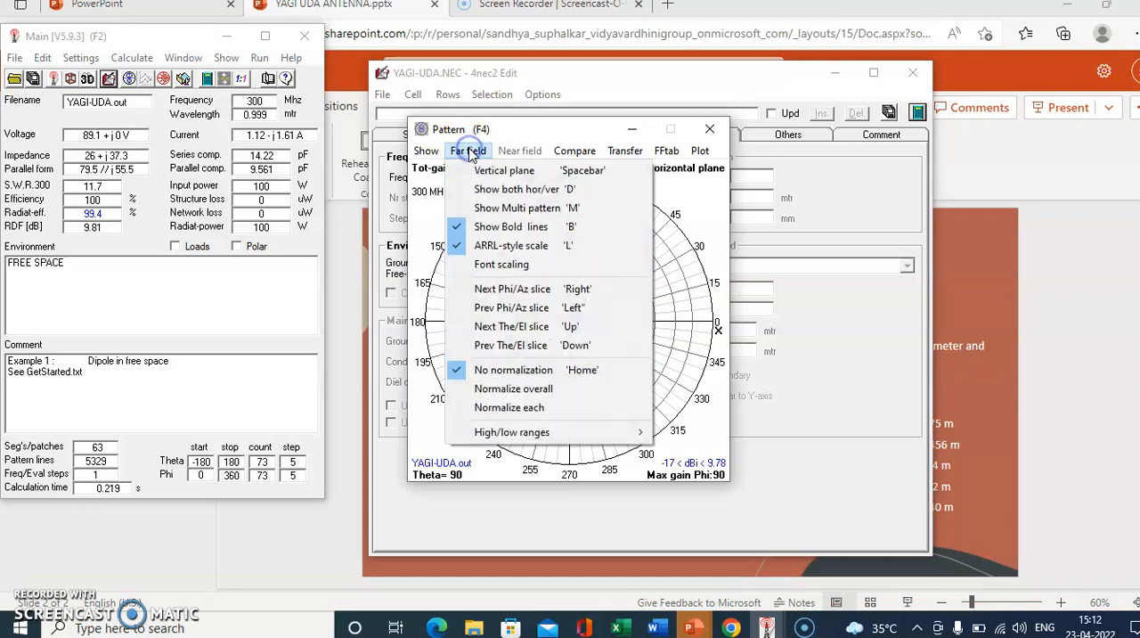
left_click(491, 192)
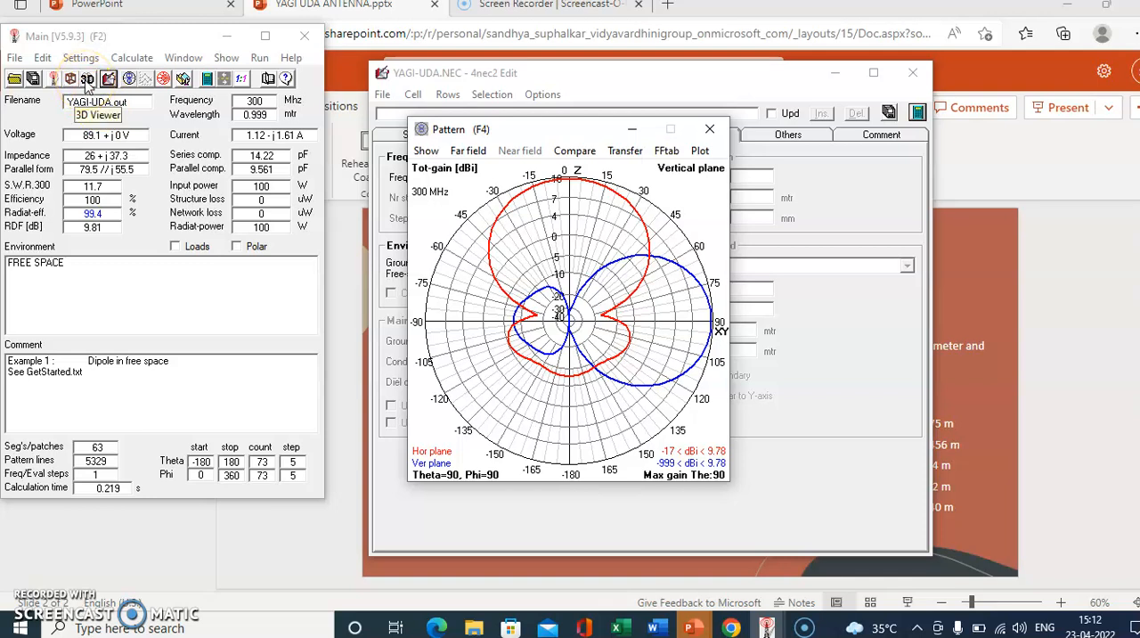
- Open the 3D viewer with the antenna structure displayed and rotate it to see the elements side by side
left_click(86, 80)
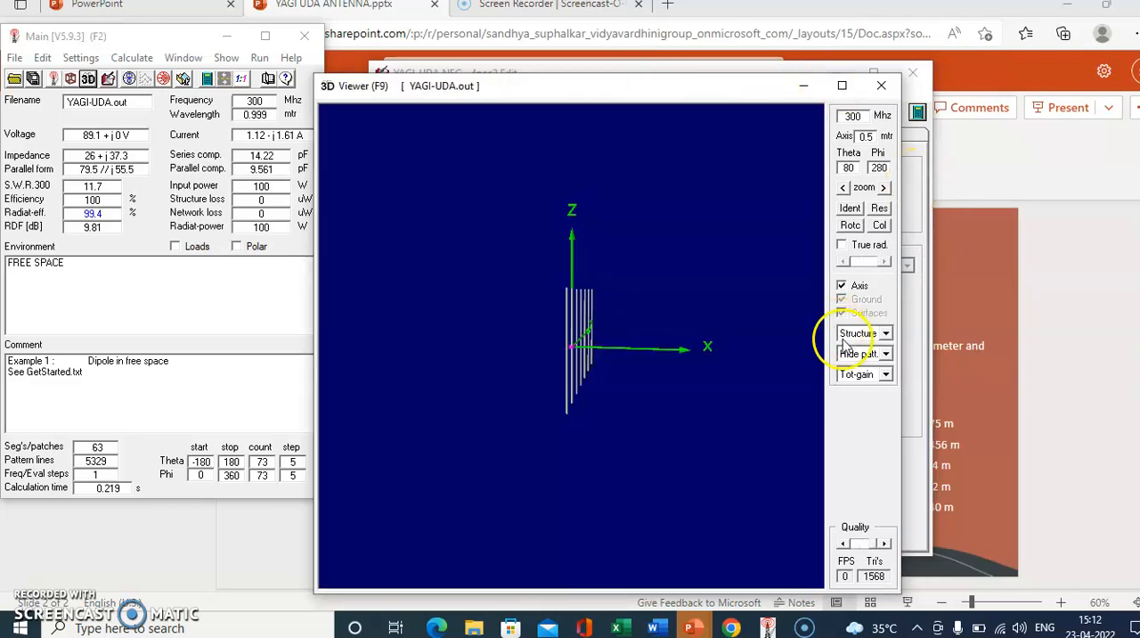
left_click(886, 336)
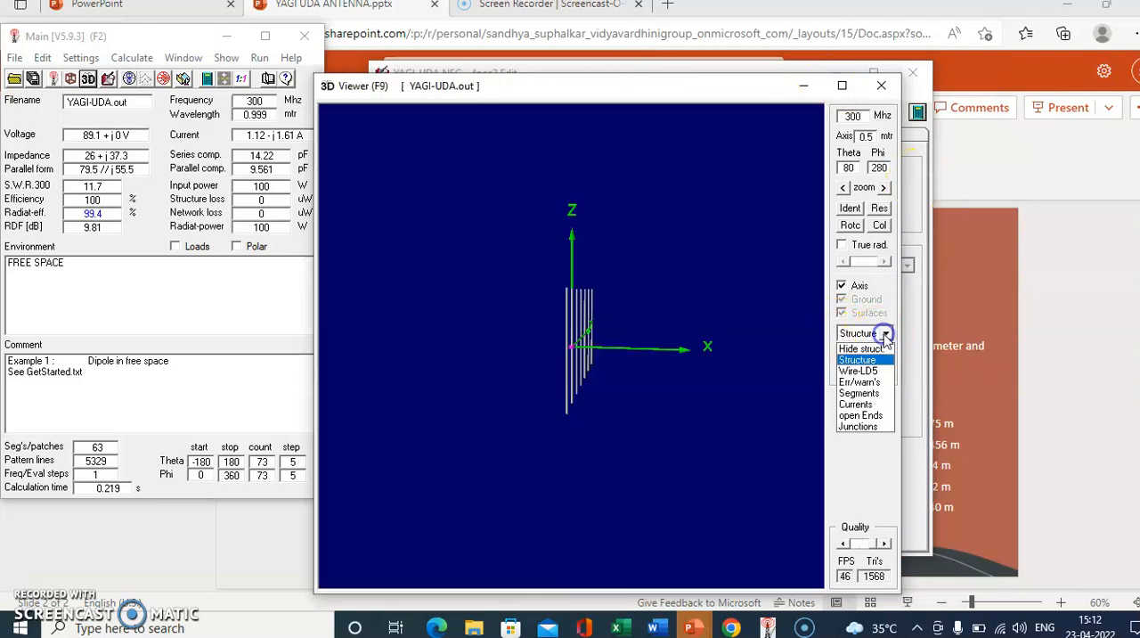
left_click(867, 359)
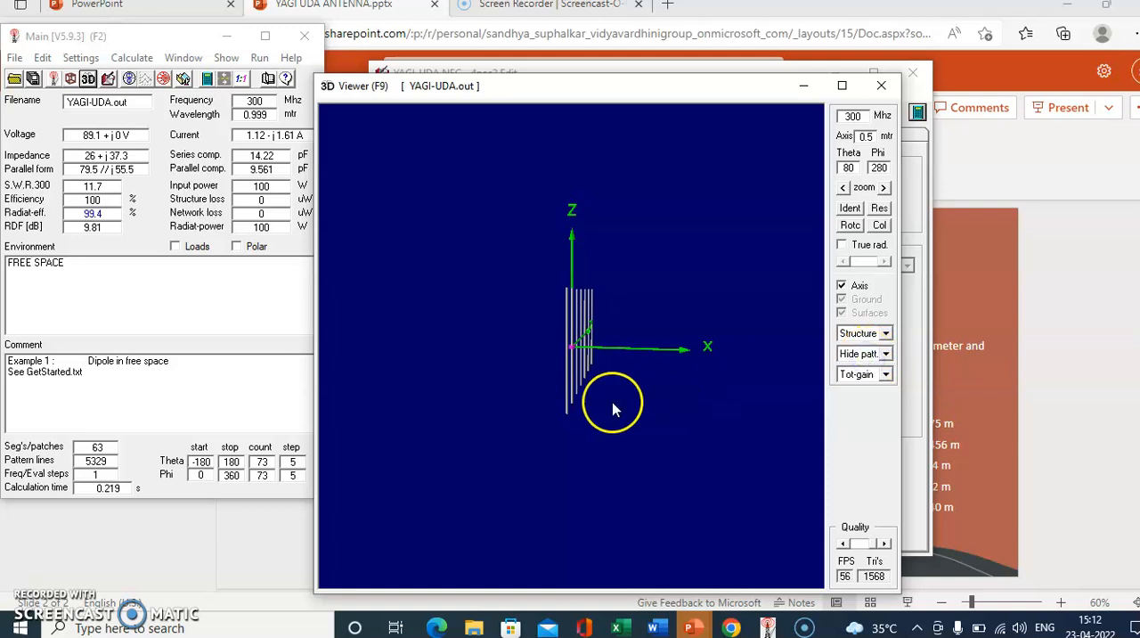
left_click_drag(613, 405, 812, 404)
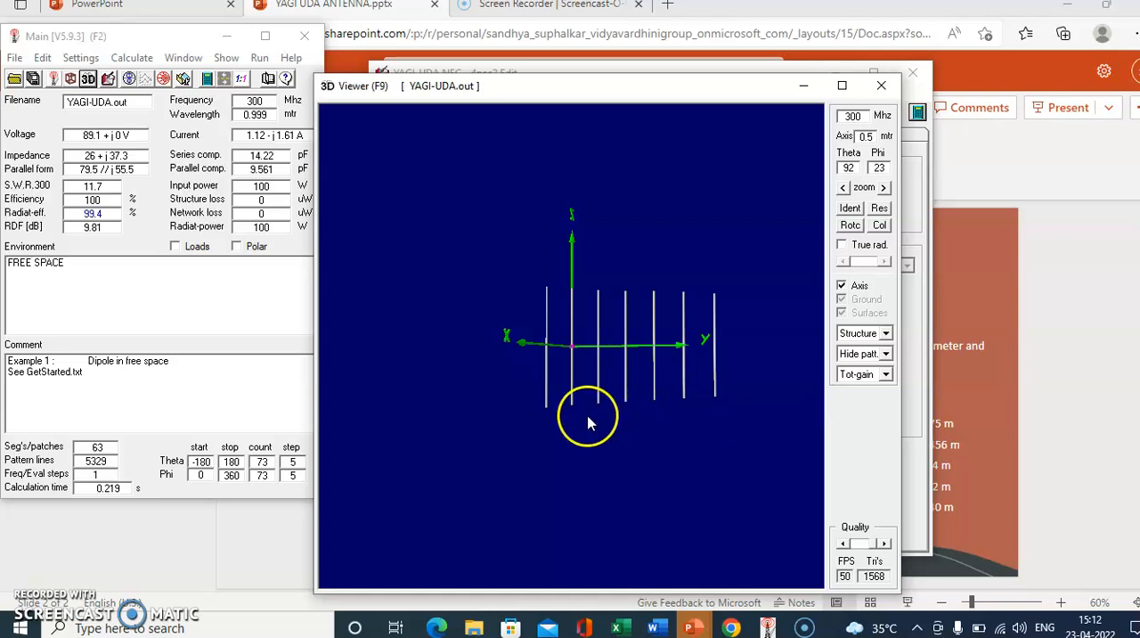
- Display the wire segments in the 3D view, followed by the current distribution along the elements
left_click(886, 333)
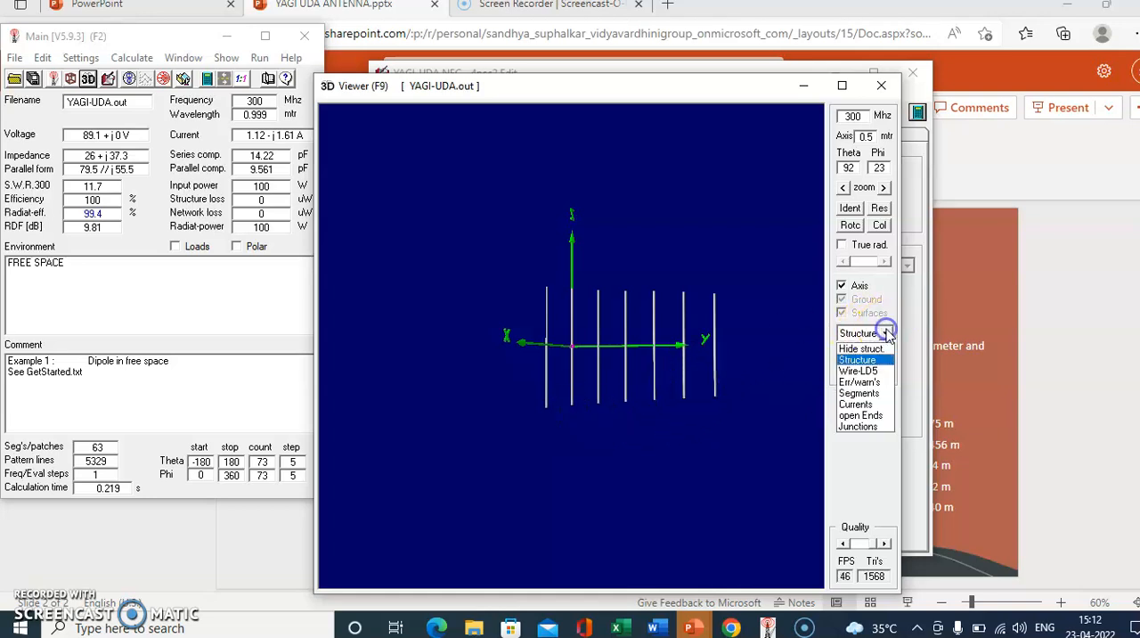
left_click(877, 394)
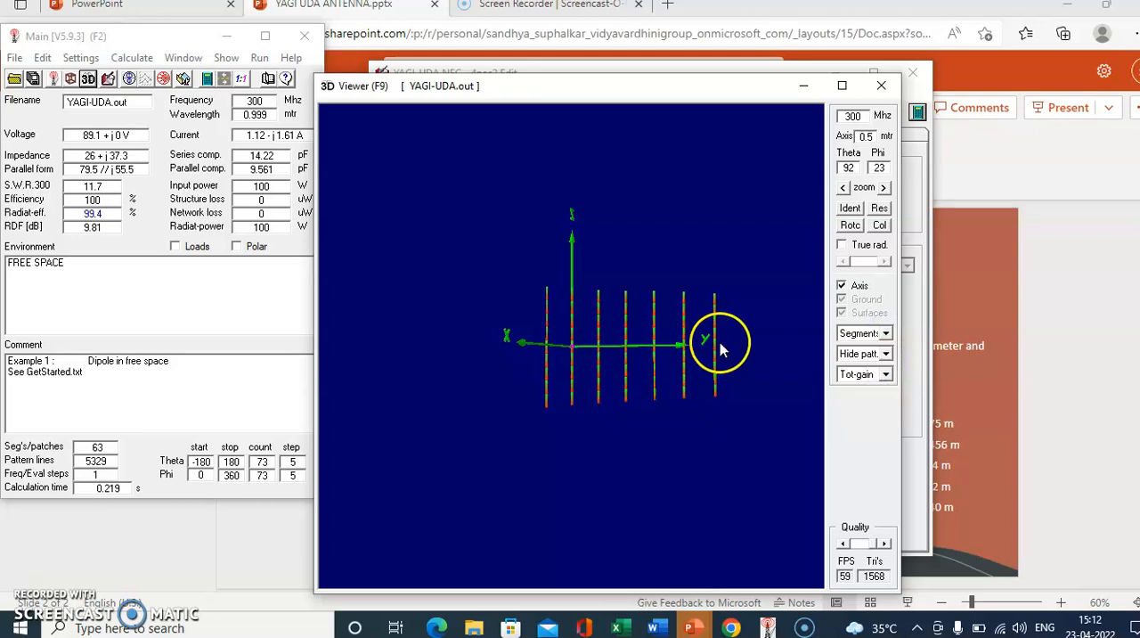
left_click(887, 333)
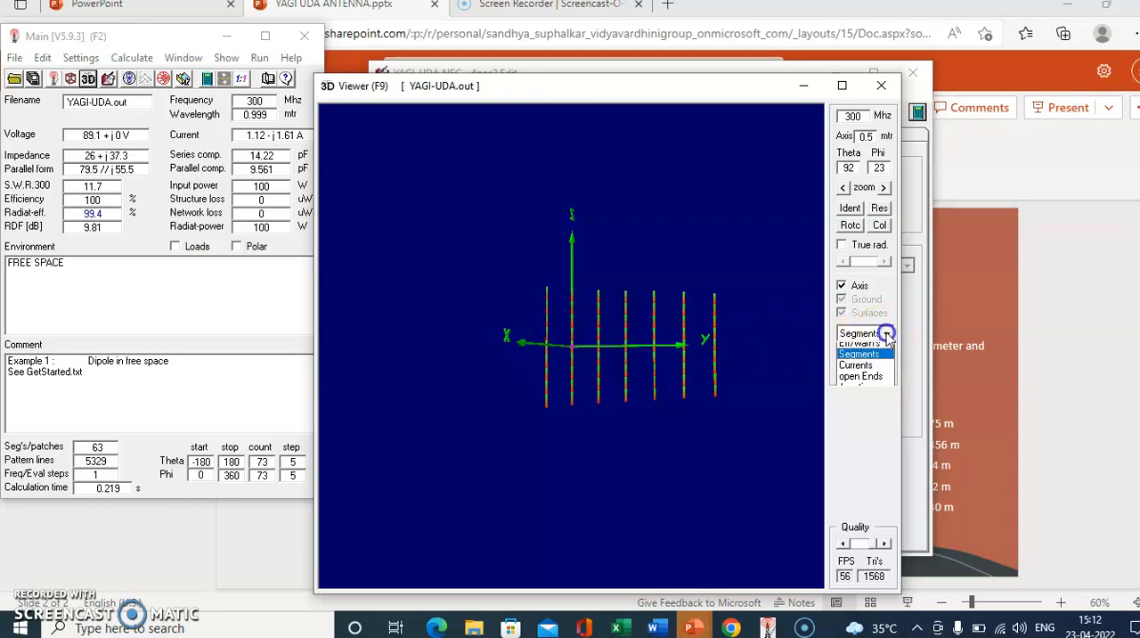
left_click(860, 404)
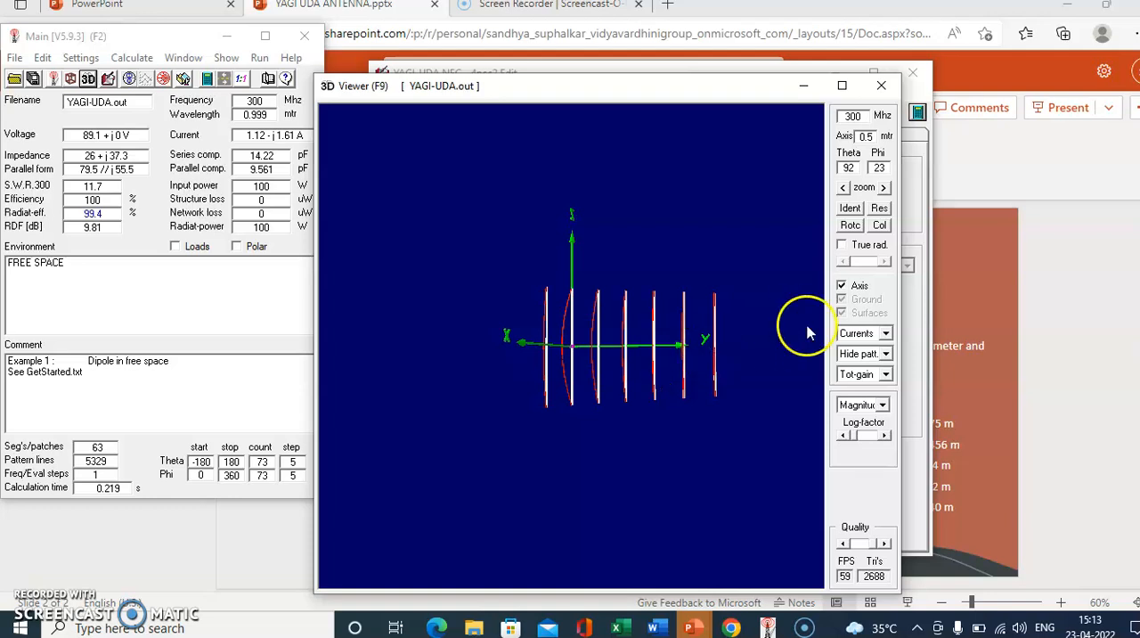
- Show the solid 3D radiation pattern around the antenna and rotate it to inspect the lobes from the side
left_click(887, 355)
left_click(870, 384)
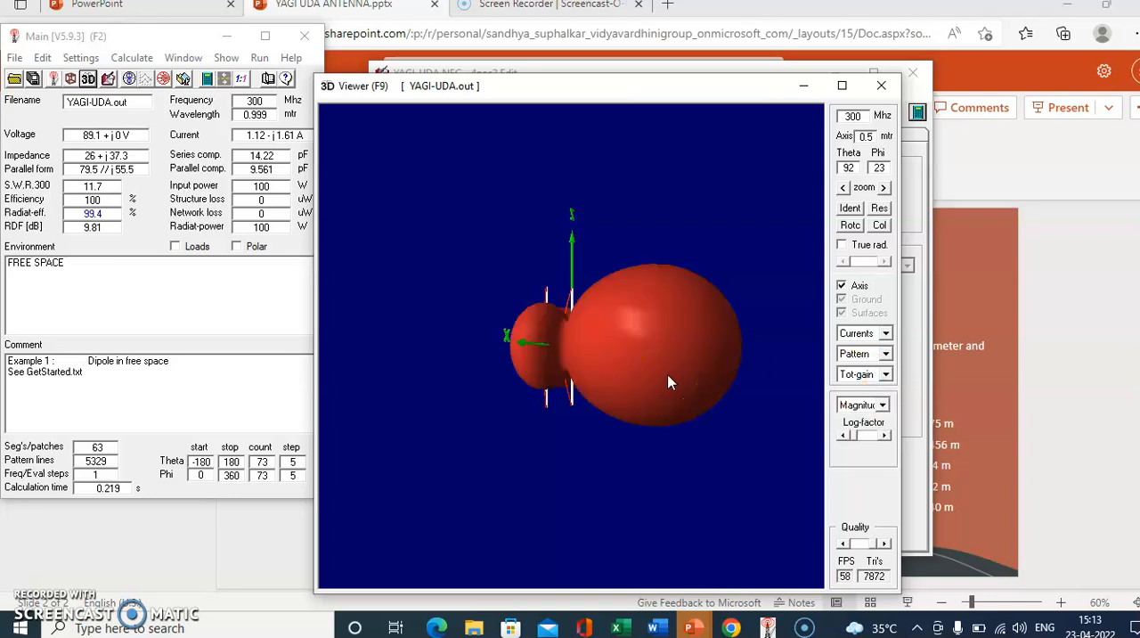
left_click_drag(670, 381, 650, 364)
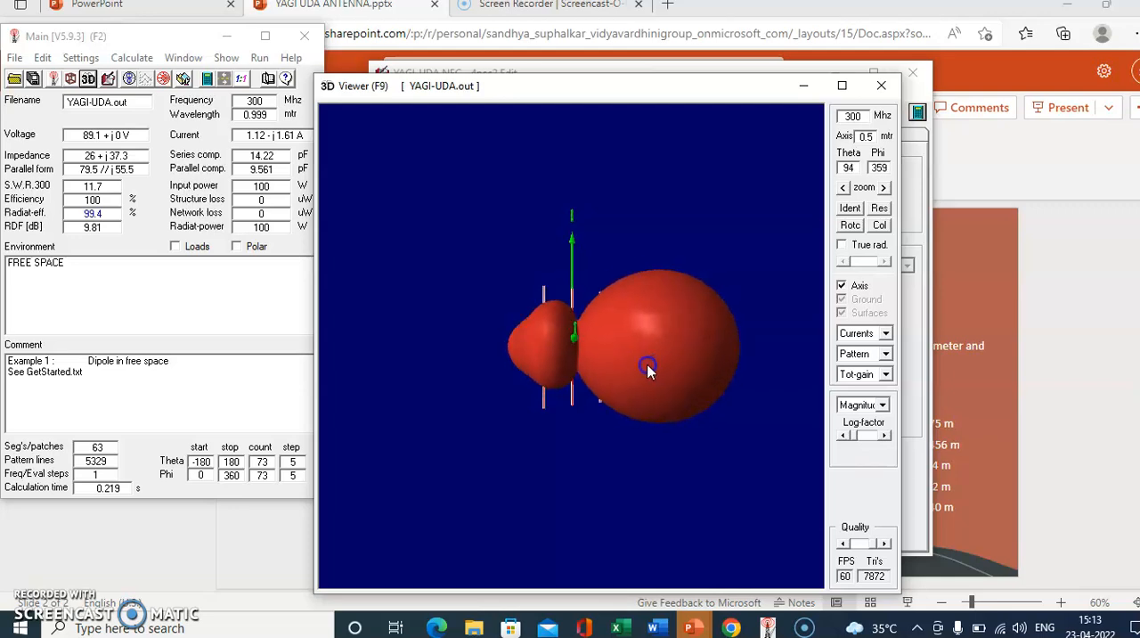
- View the 3D radiation pattern in the transparent and multi-color styles, then close the 3D viewer
left_click(887, 354)
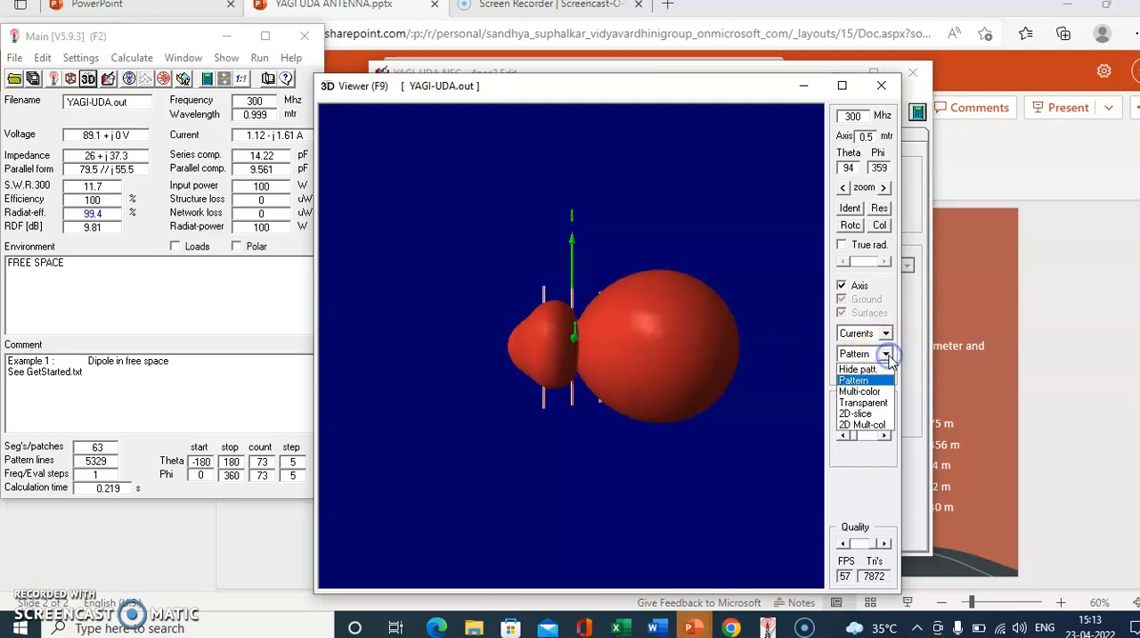
left_click(866, 404)
left_click(885, 355)
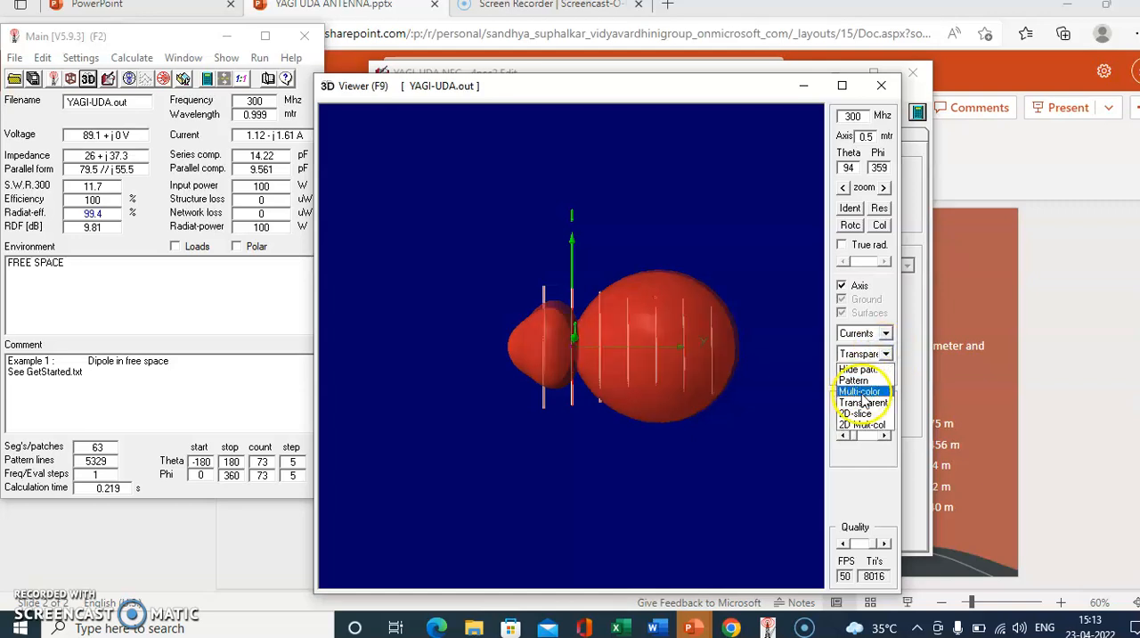
left_click(860, 392)
left_click(887, 355)
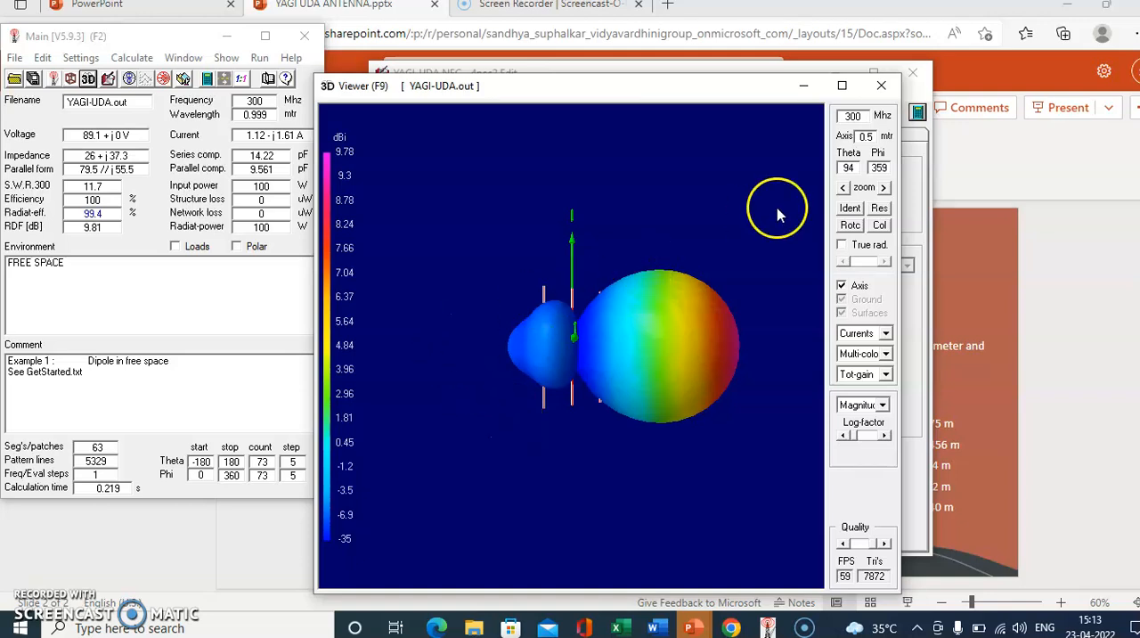
left_click(881, 85)
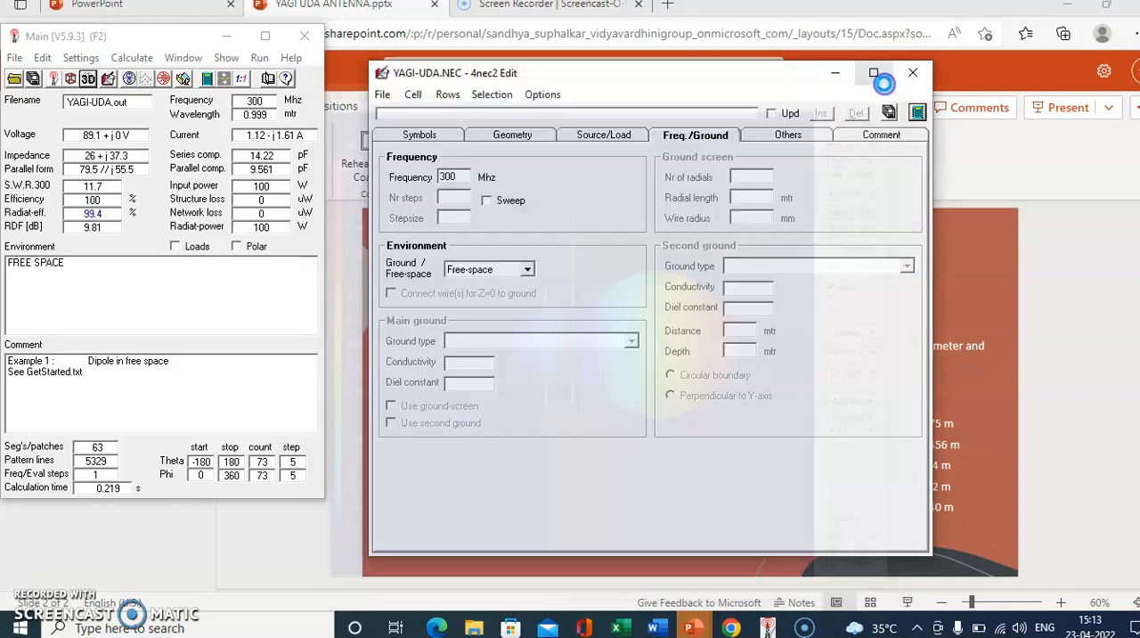
- Generate a vertical frequency sweep from 10 to 360 MHz in steps of 10, and close the 3D viewer
left_click(915, 112)
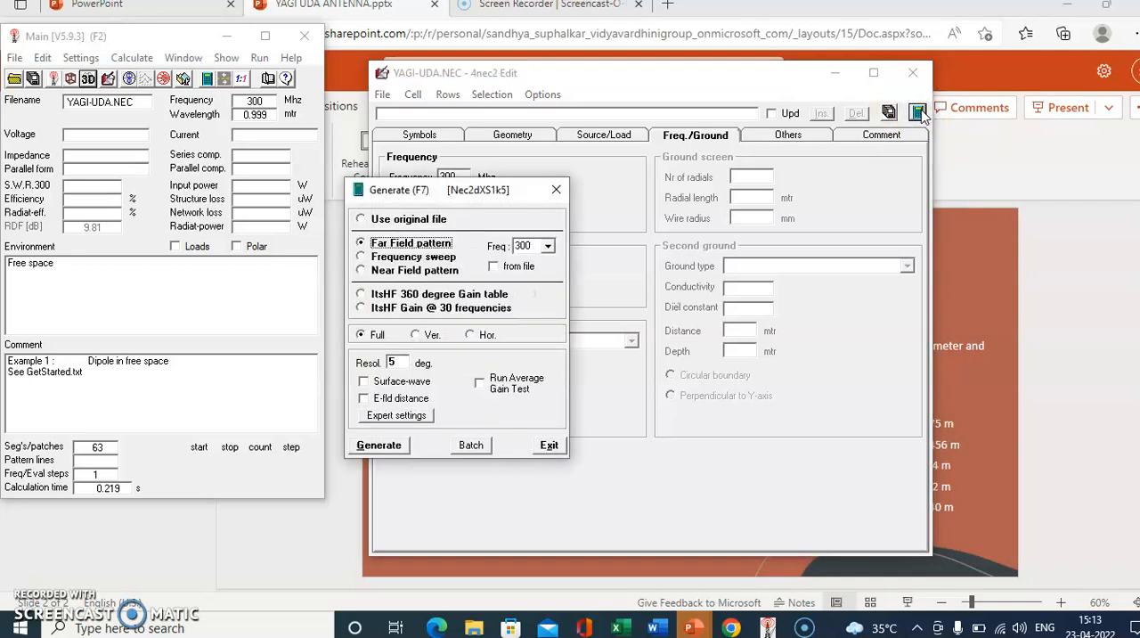
left_click(361, 256)
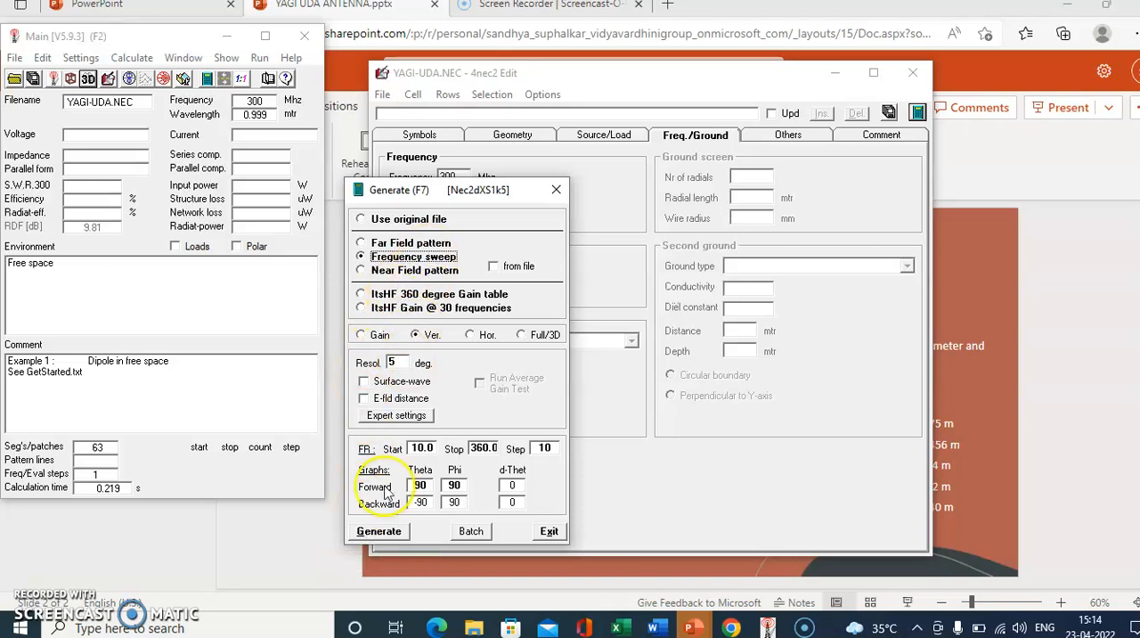
left_click(377, 532)
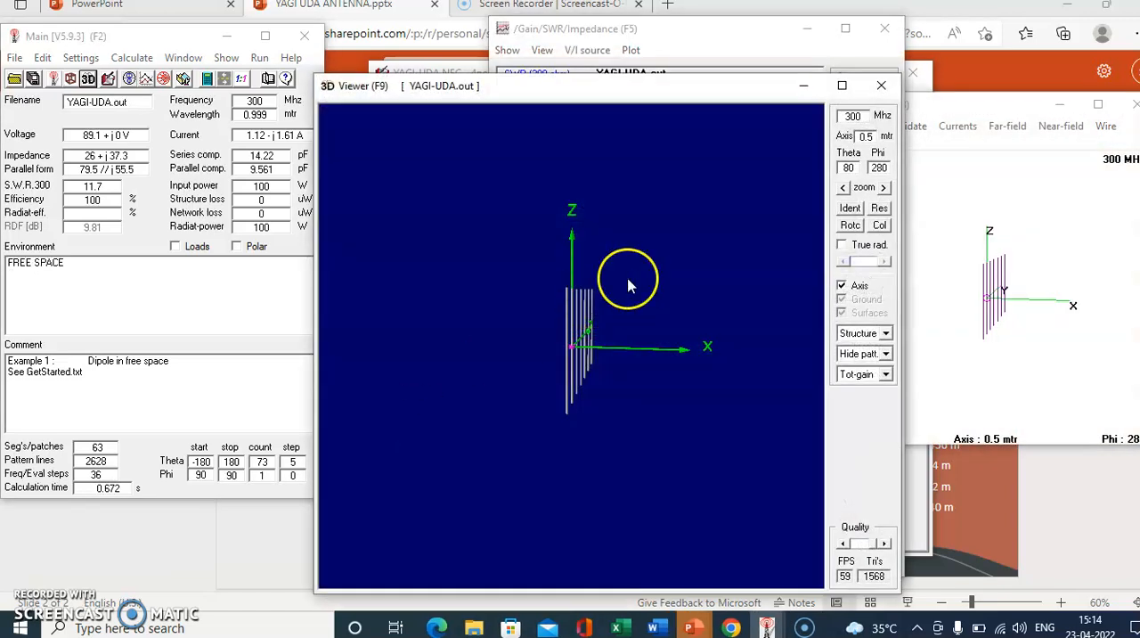
left_click(880, 85)
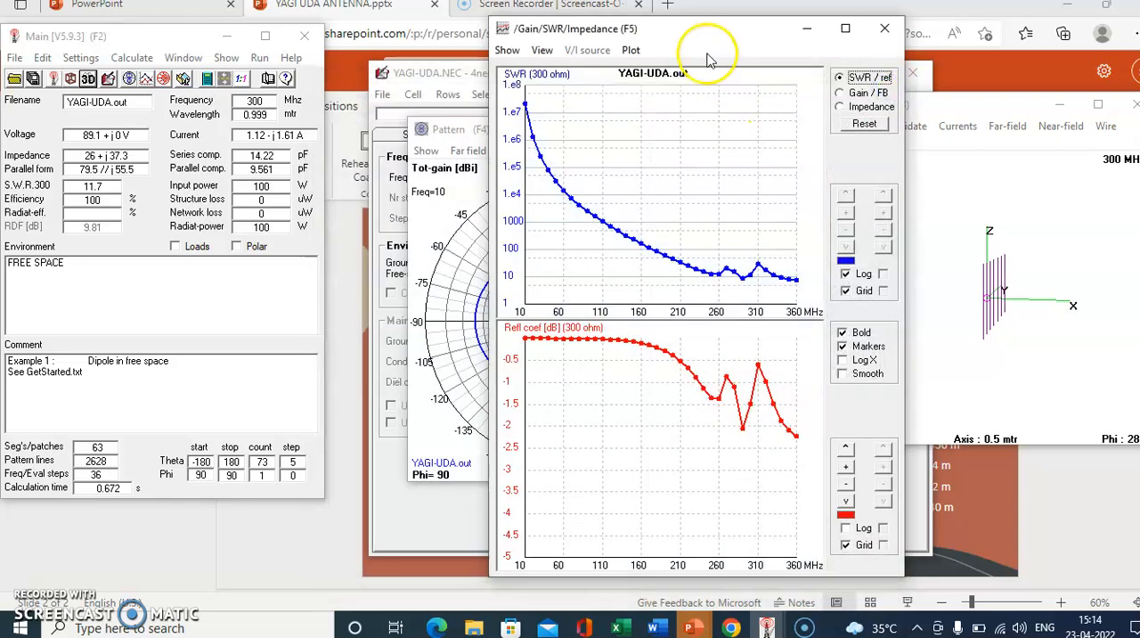
- Move the sweep graph window into clear view and switch its plots to Gain / FB, followed by Impedance
left_click_drag(718, 33, 558, 53)
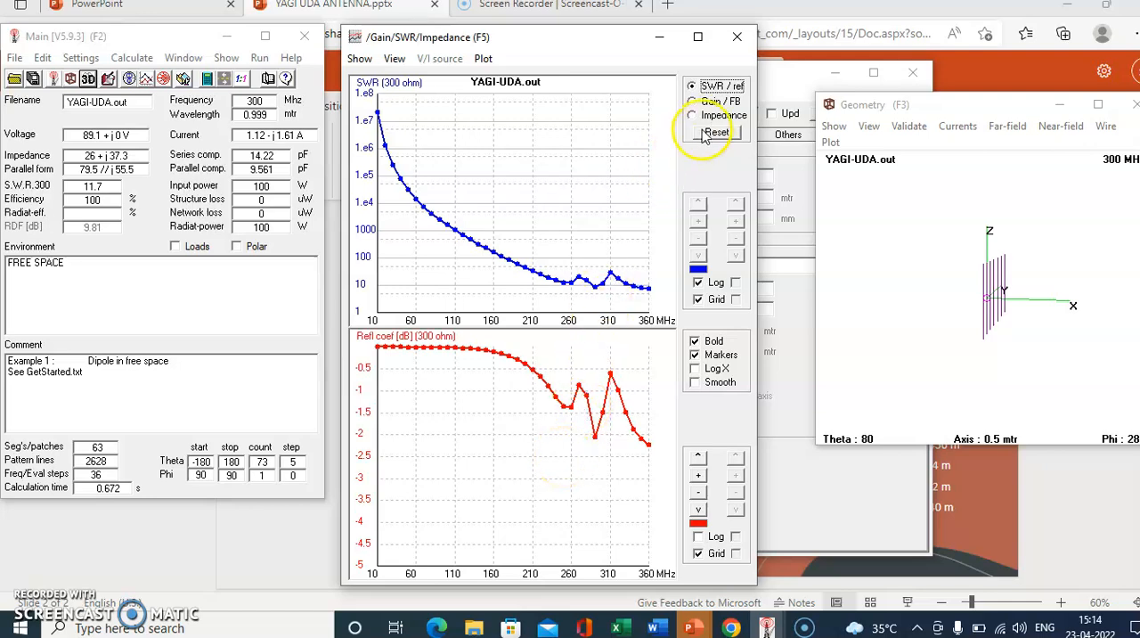
left_click(693, 103)
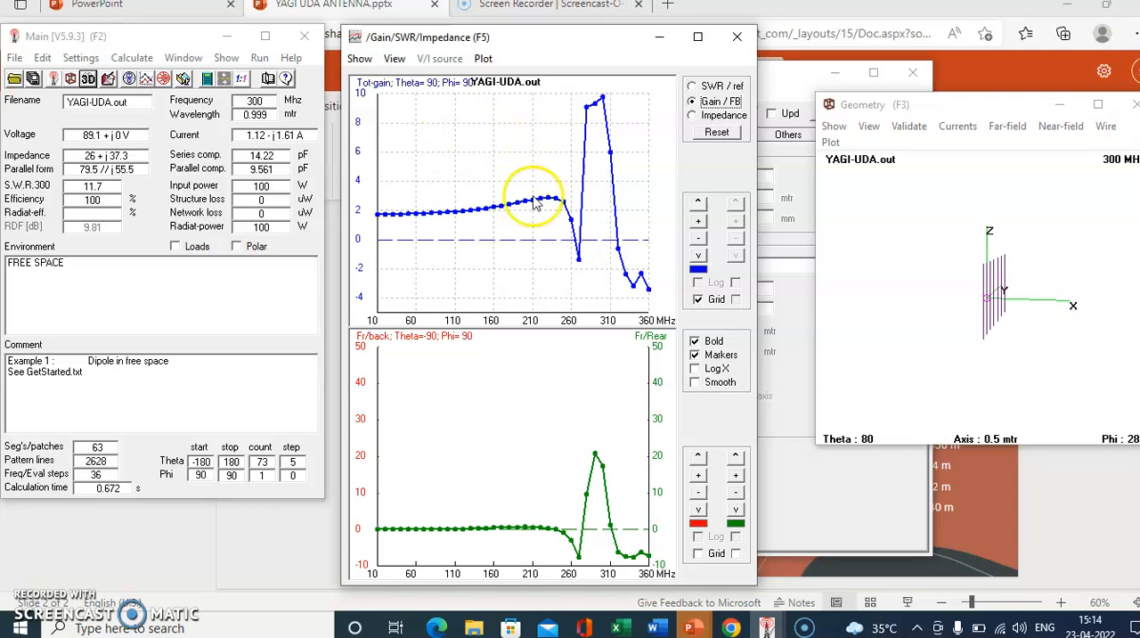
left_click(694, 118)
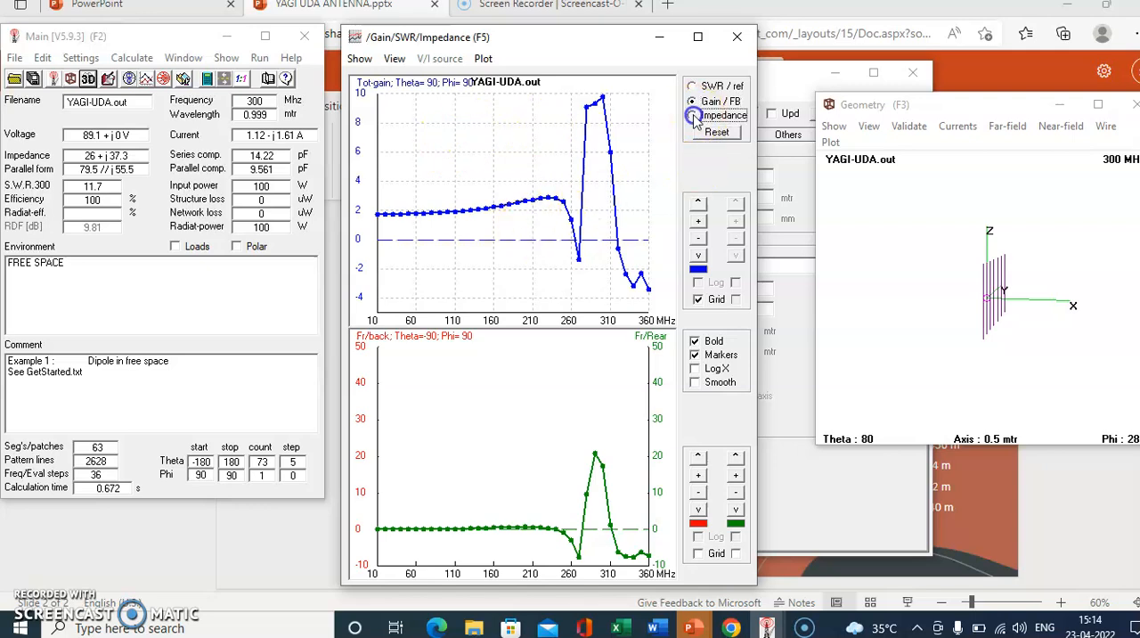